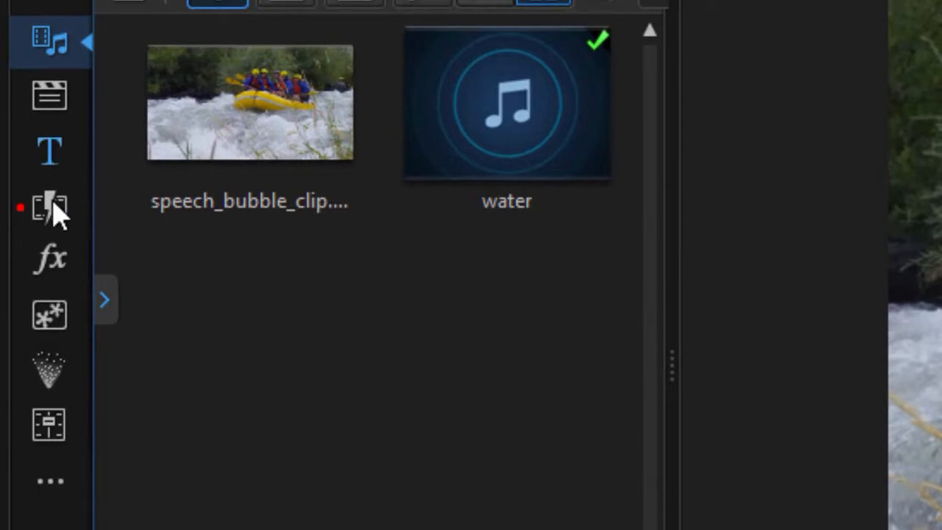
Place Callout PiP 42 from the Callout Pack overlays on video track 2 at the blue timeline marker
{"action": "left_click", "coordinate": [56, 328]}
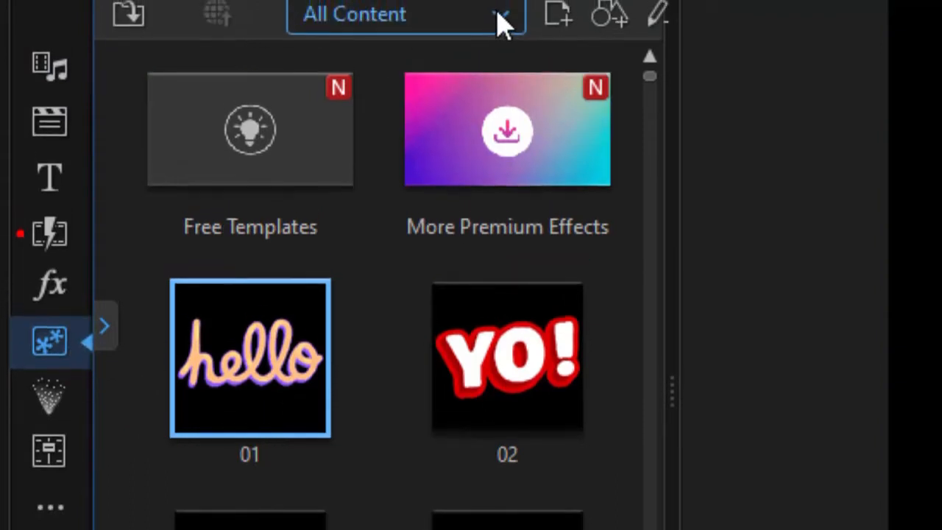
{"action": "left_click", "coordinate": [503, 25]}
{"action": "left_click_drag", "start_coordinate": [509, 105], "coordinate": [482, 261]}
{"action": "left_click", "coordinate": [452, 226]}
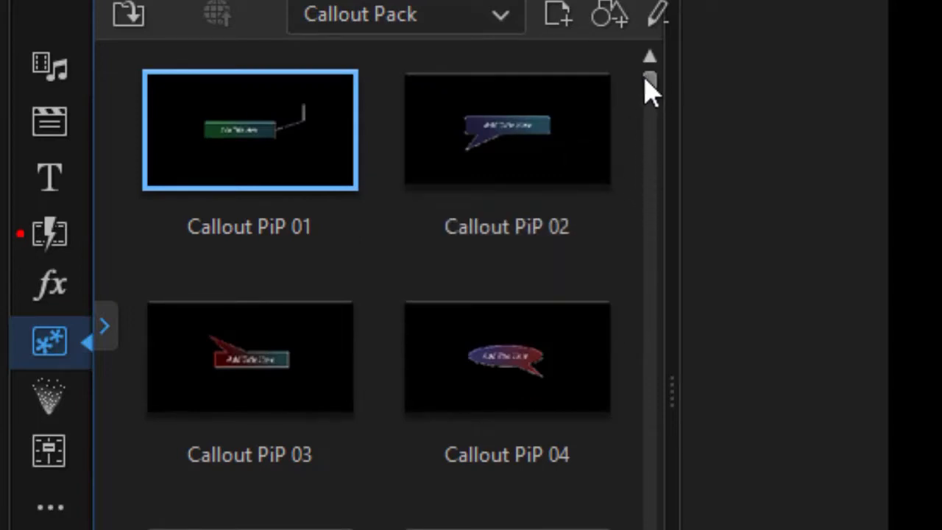
{"action": "left_click_drag", "start_coordinate": [651, 87], "coordinate": [617, 280]}
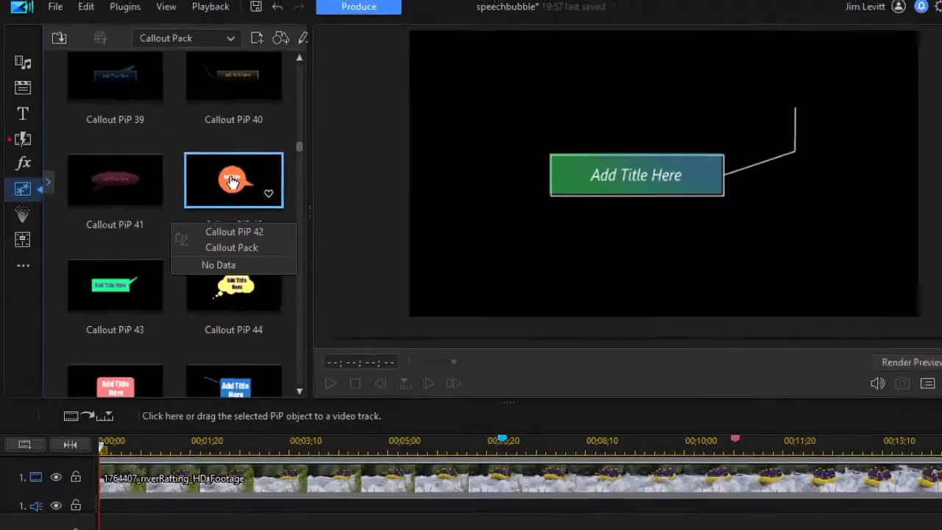
{"action": "left_click_drag", "start_coordinate": [501, 337], "coordinate": [468, 502]}
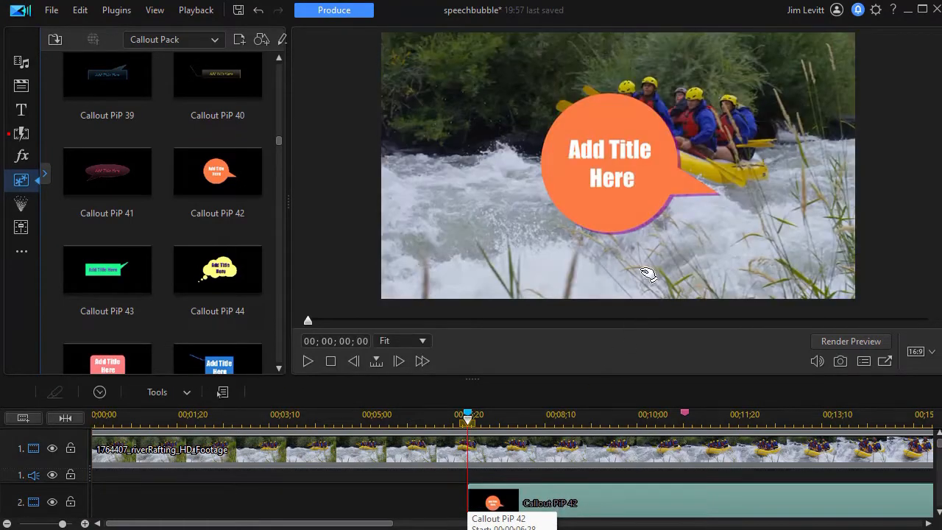
Open the callout clip in the Shape Designer, move the bubble to the image's upper left and aim its tail toward the rafters
{"action": "scroll", "coordinate": [591, 502], "scroll_direction": "down", "scroll_amount": 1}
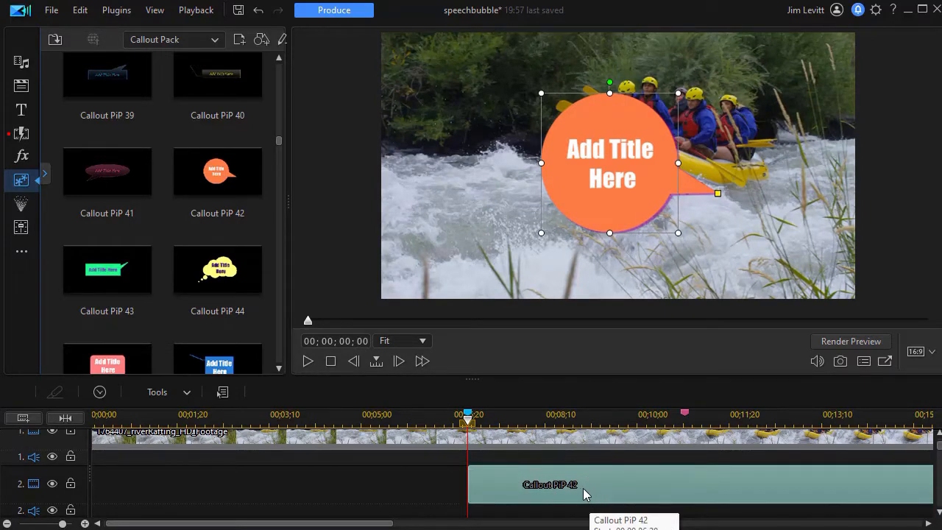
{"action": "double_click", "coordinate": [586, 491]}
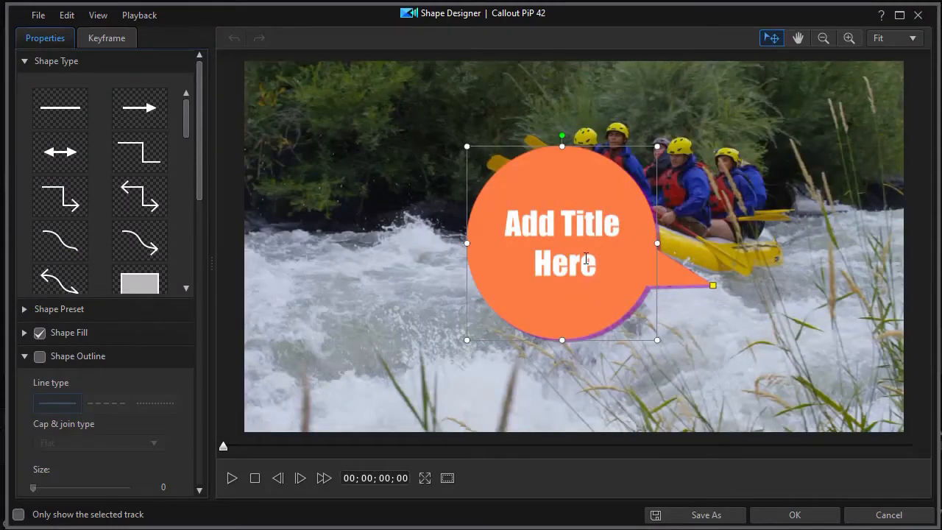
{"action": "left_click_drag", "start_coordinate": [594, 161], "coordinate": [405, 92]}
{"action": "left_click_drag", "start_coordinate": [528, 219], "coordinate": [532, 170]}
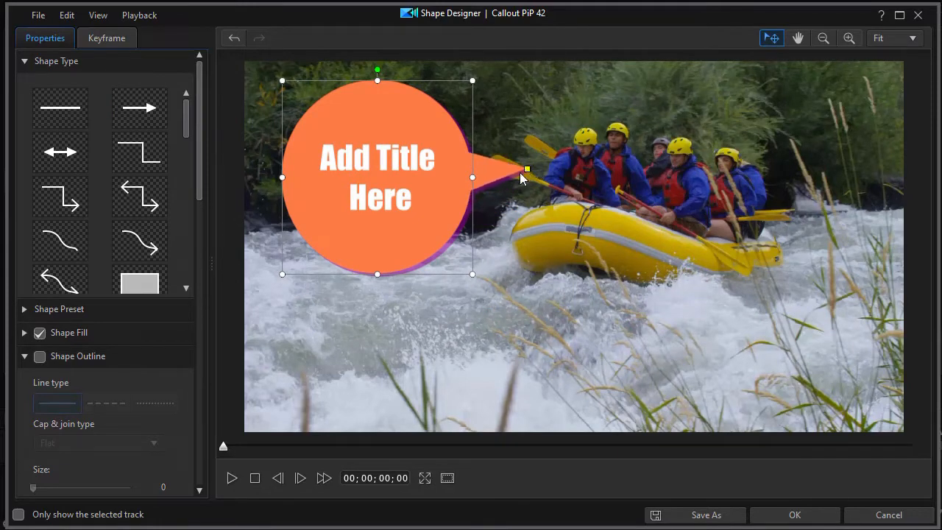
Replace the callout's placeholder text with "Is that a bear?"
{"action": "left_click", "coordinate": [354, 166]}
{"action": "key", "text": "Home"}
{"action": "key", "text": "Delete"}
{"action": "key", "text": "Delete"}
{"action": "key", "text": "Delete"}
{"action": "key", "text": "Delete"}
{"action": "key", "text": "Delete"}
{"action": "key", "text": "Delete"}
{"action": "key", "text": "Delete"}
{"action": "key", "text": "Delete"}
{"action": "key", "text": "Delete"}
{"action": "key", "text": "Delete"}
{"action": "key", "text": "Delete"}
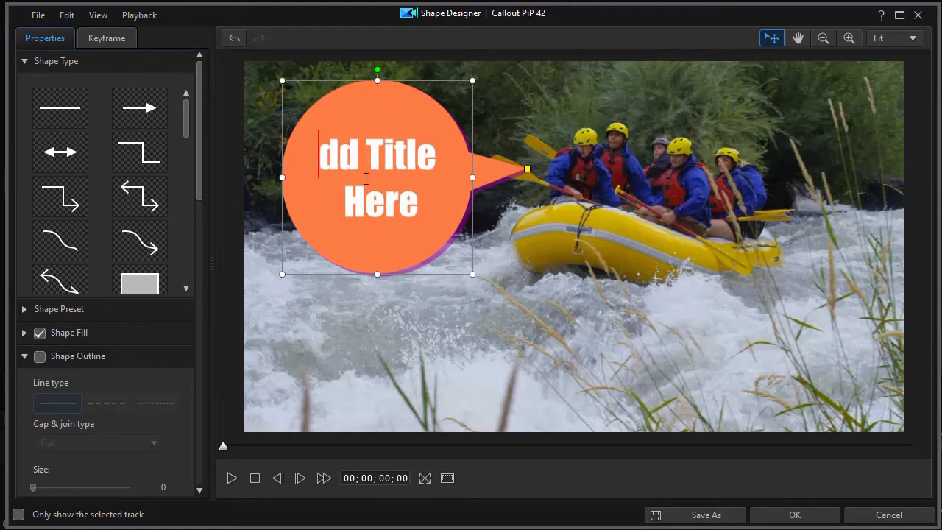
{"action": "key", "text": "Delete"}
{"action": "key", "text": "Delete"}
{"action": "key", "text": "Delete"}
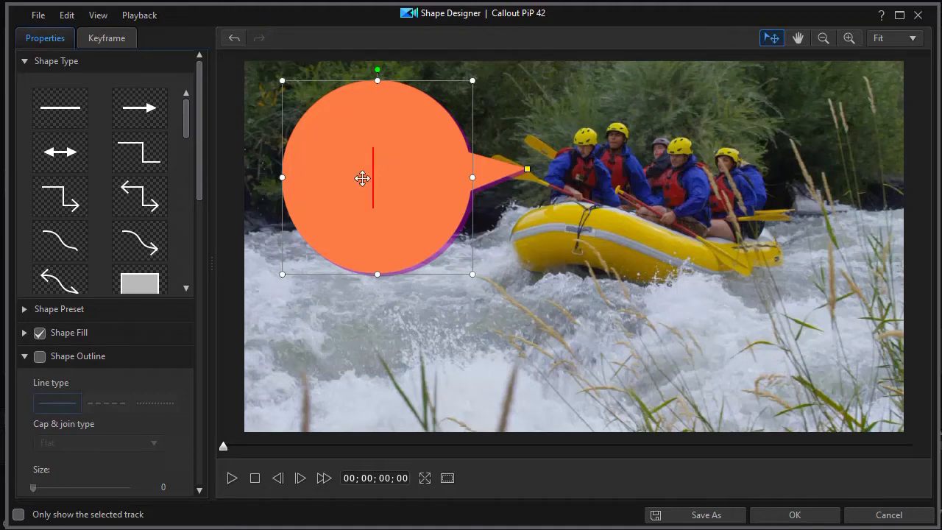
{"action": "type", "text": "Is that a bear?"}
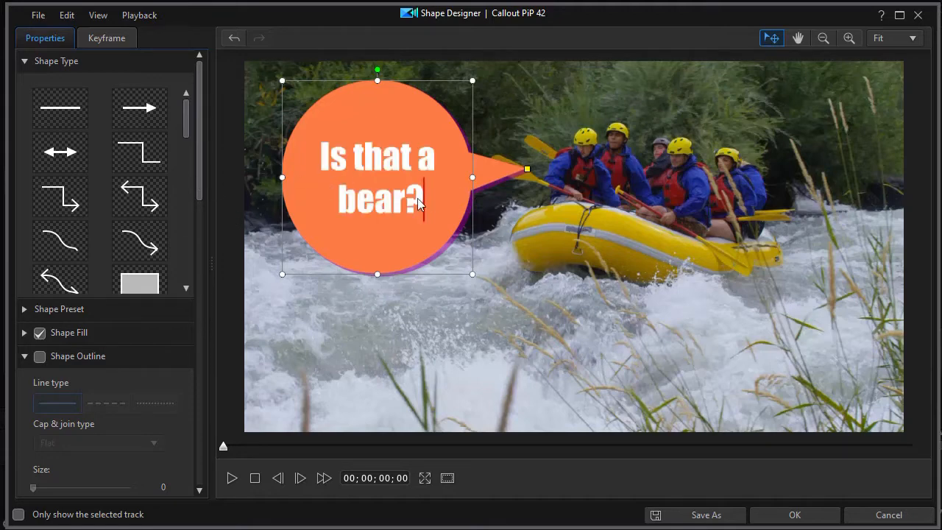
Enable the callout's shape outline and set its shadow fill to dark green 394A26 sampled from the foliage
{"action": "left_click_drag", "start_coordinate": [200, 157], "coordinate": [202, 192]}
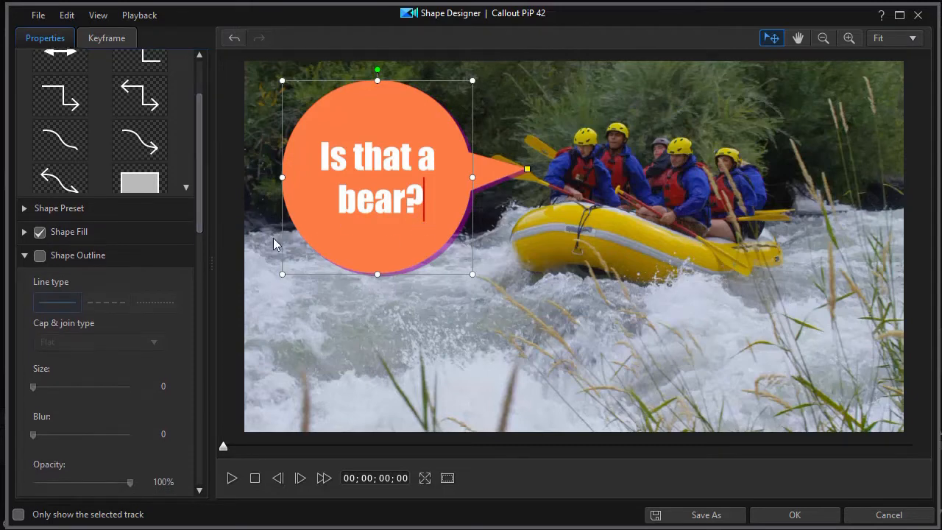
{"action": "left_click", "coordinate": [46, 254]}
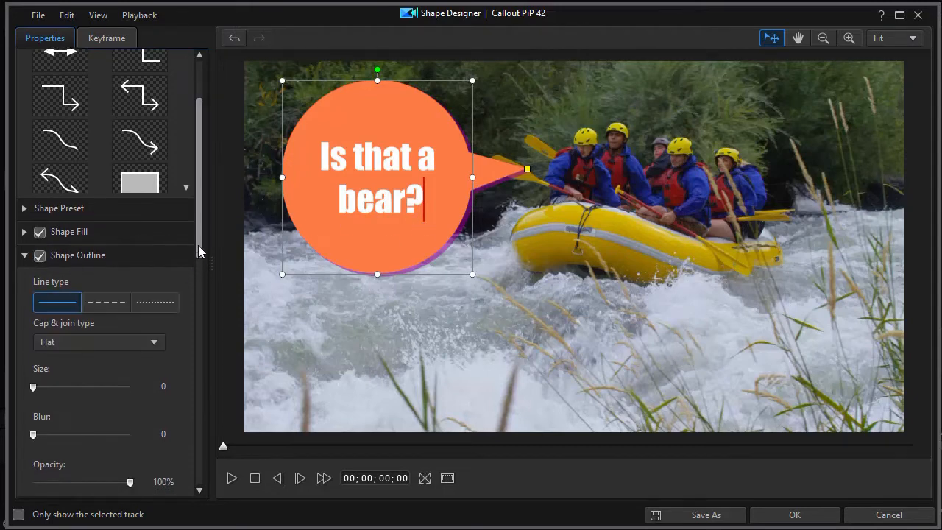
{"action": "left_click_drag", "start_coordinate": [196, 246], "coordinate": [193, 375]}
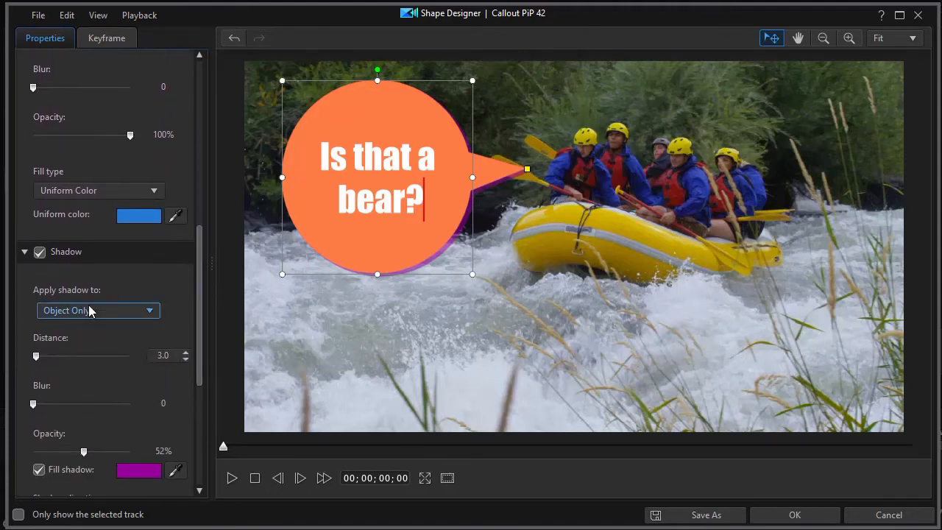
{"action": "left_click", "coordinate": [137, 470]}
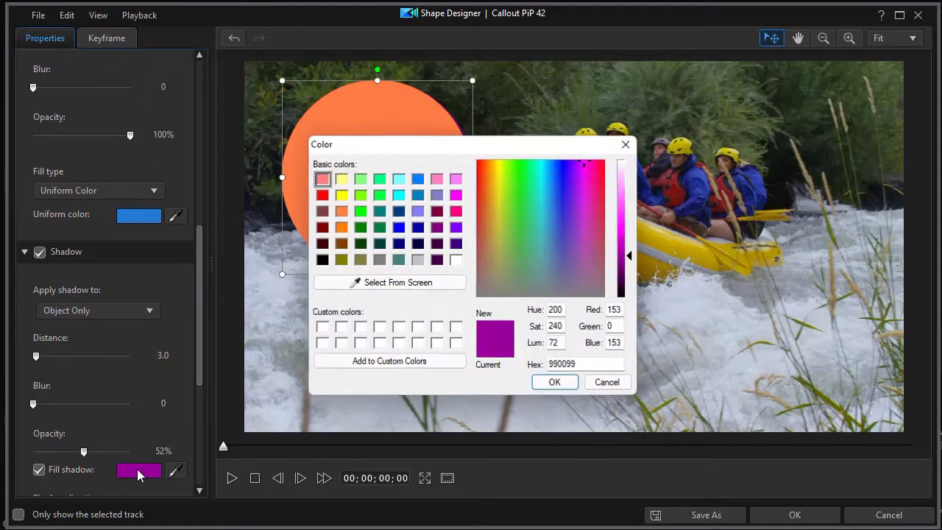
{"action": "left_click", "coordinate": [362, 284]}
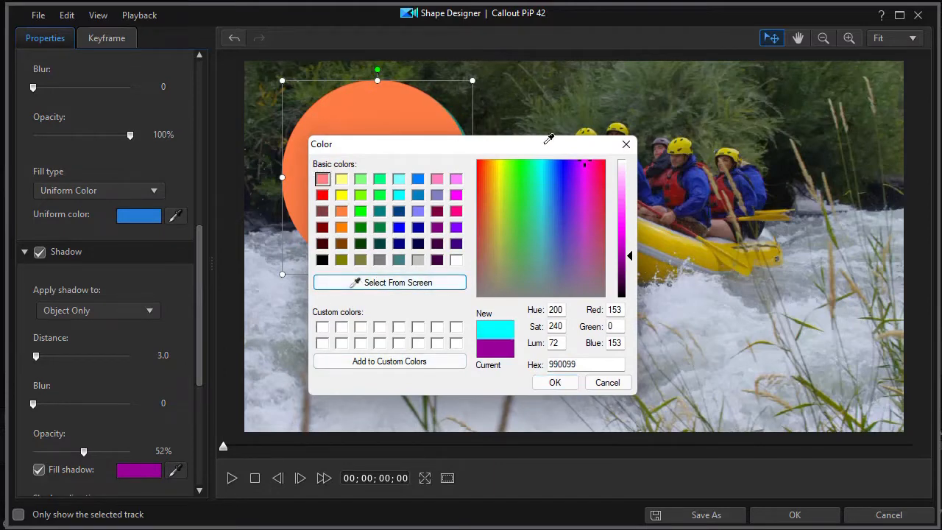
{"action": "left_click", "coordinate": [593, 117]}
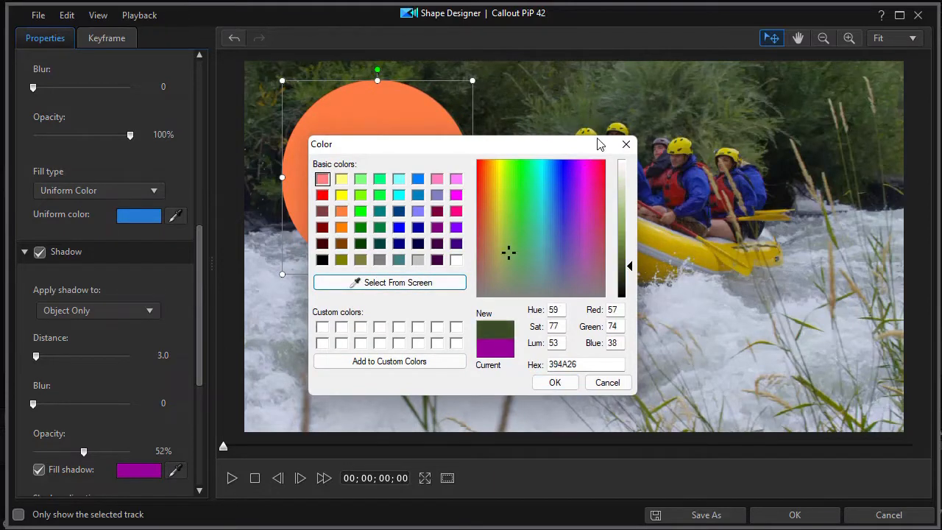
{"action": "left_click", "coordinate": [561, 383]}
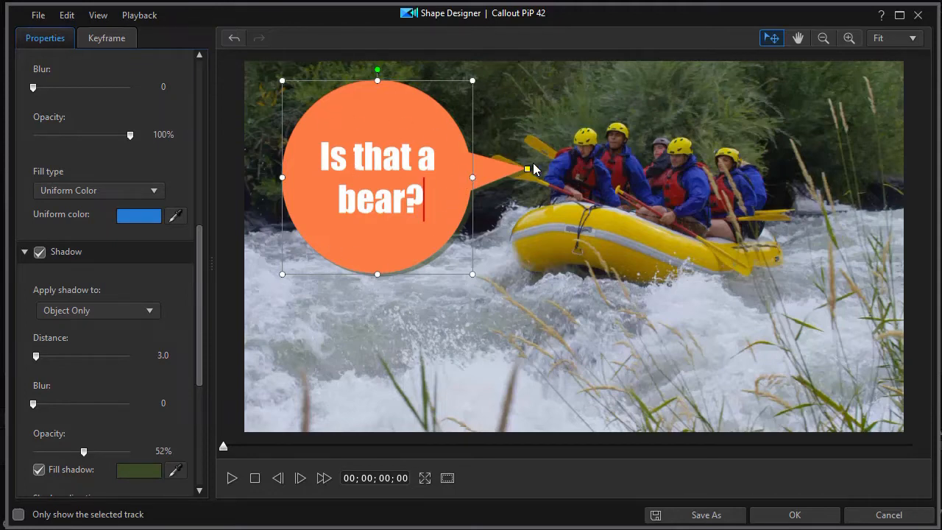
Extend the callout's tail tip slightly closer to the front rafter and apply the shape edits
{"action": "mouse_move", "coordinate": [527, 169]}
{"action": "left_mouse_down"}
{"action": "mouse_move", "coordinate": [254, 180]}
{"action": "mouse_move", "coordinate": [542, 200]}
{"action": "mouse_move", "coordinate": [535, 169]}
{"action": "left_mouse_up"}
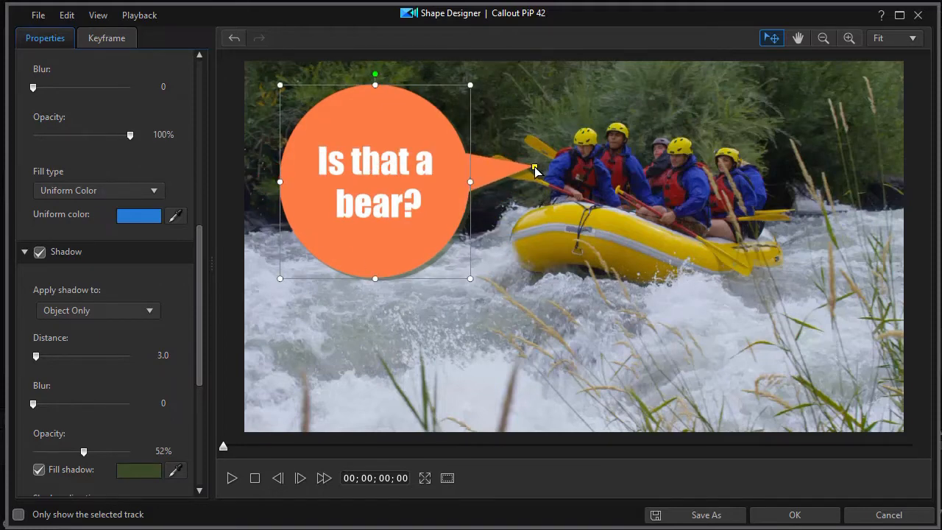
{"action": "left_click", "coordinate": [776, 518]}
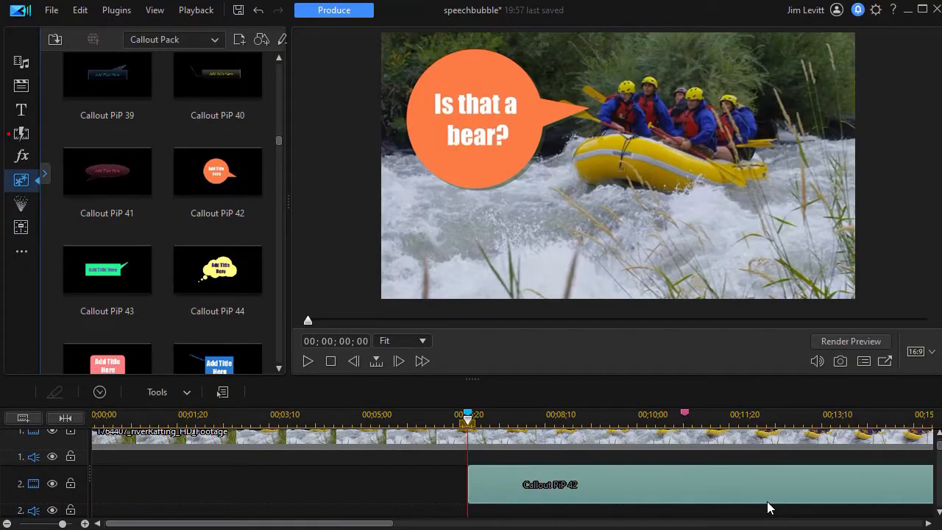
Trim the end of the callout clip to 00;00;10;14 for a duration of 00;00;03;16
{"action": "left_click", "coordinate": [670, 476]}
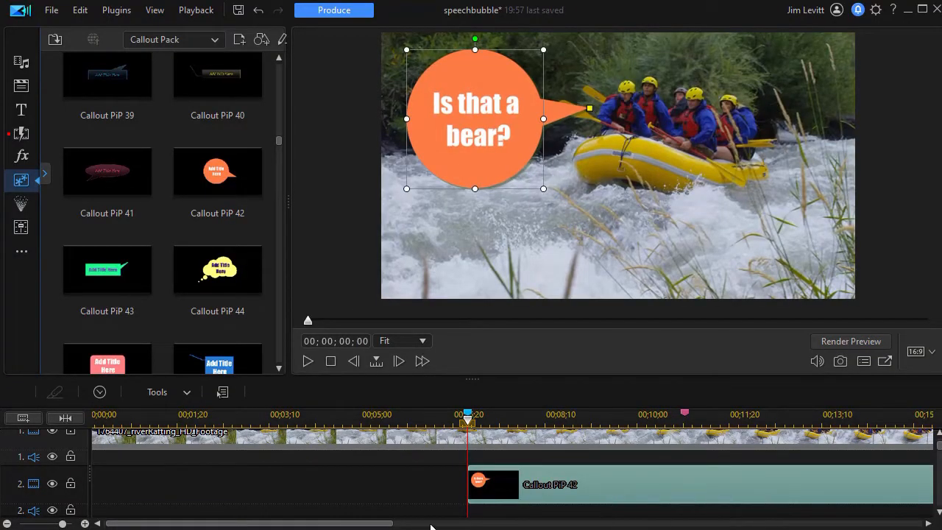
{"action": "left_click_drag", "start_coordinate": [371, 526], "coordinate": [449, 526]}
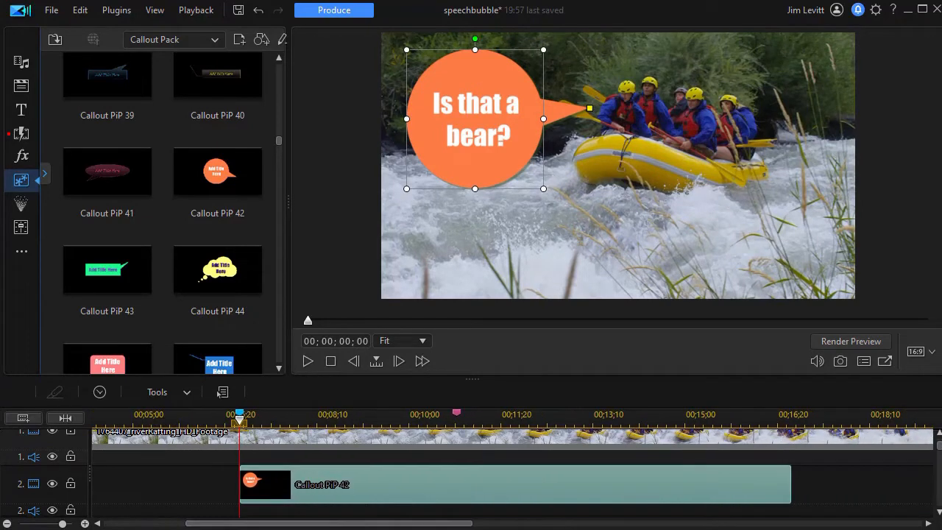
{"action": "left_click_drag", "start_coordinate": [786, 480], "coordinate": [433, 462]}
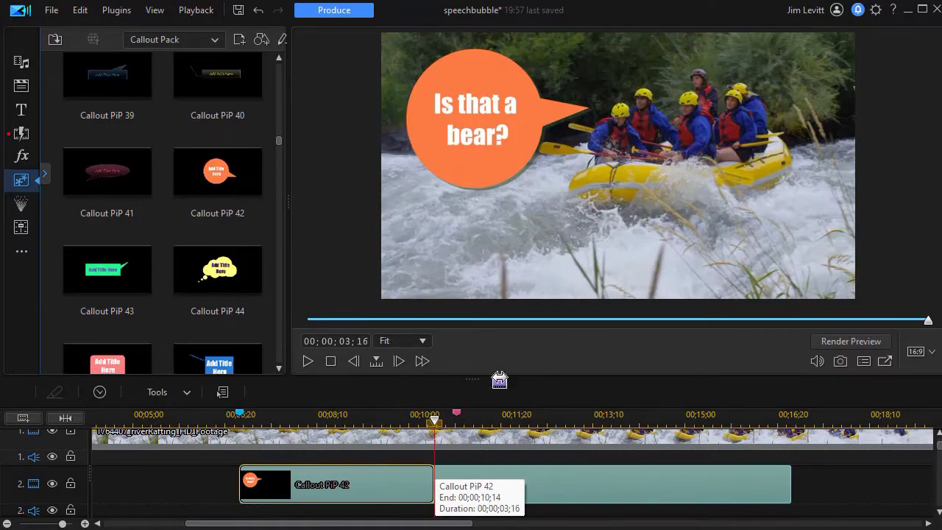
{"action": "left_click_drag", "start_coordinate": [493, 327], "coordinate": [488, 299]}
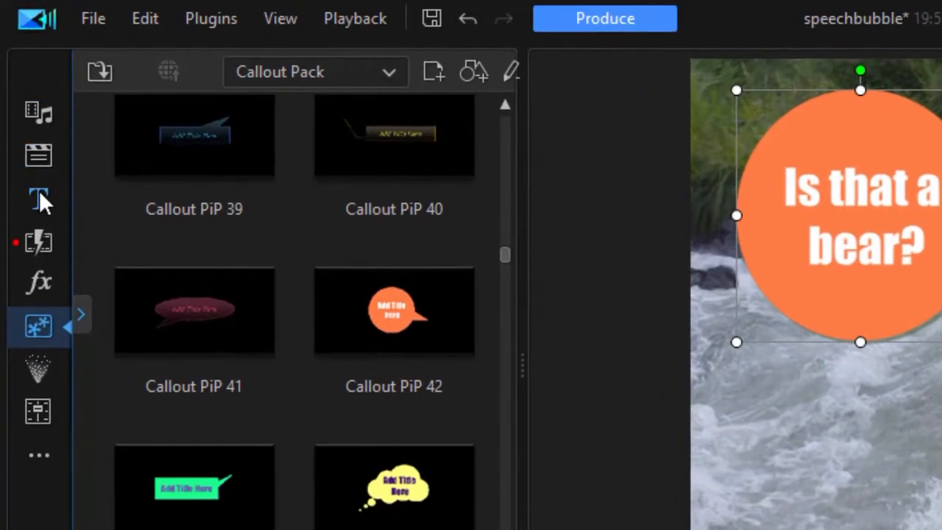
Place the THINKS bubble from the Speech Bubble Titles category on video track 2 at the pink timeline marker
{"action": "left_click", "coordinate": [27, 124]}
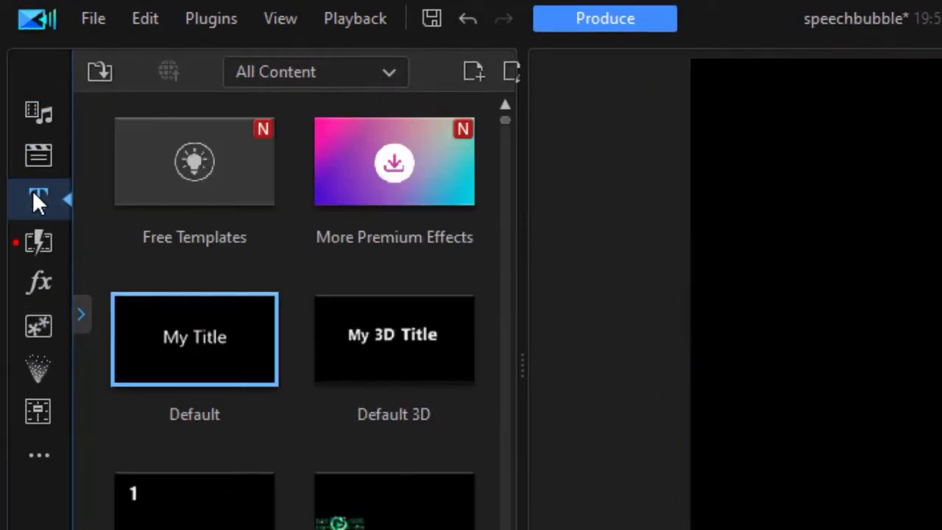
{"action": "left_click", "coordinate": [384, 68]}
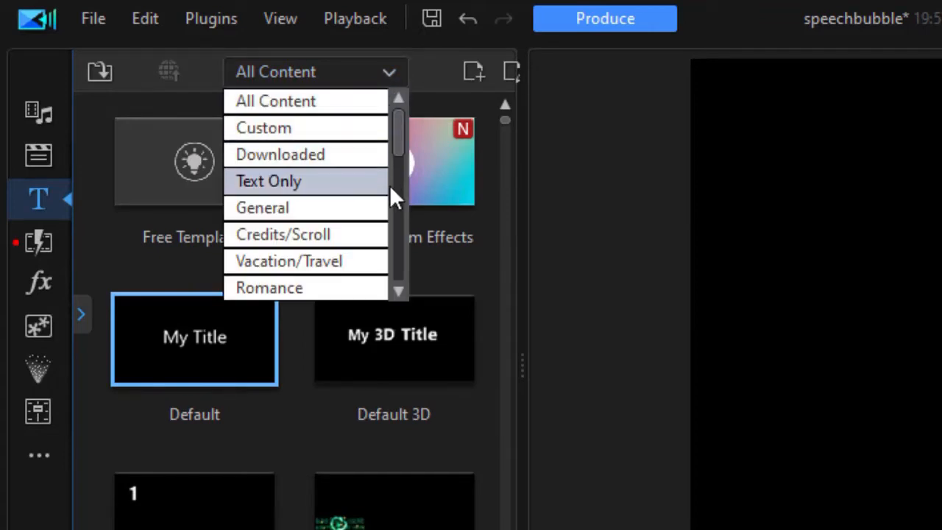
{"action": "left_click_drag", "start_coordinate": [399, 132], "coordinate": [391, 195]}
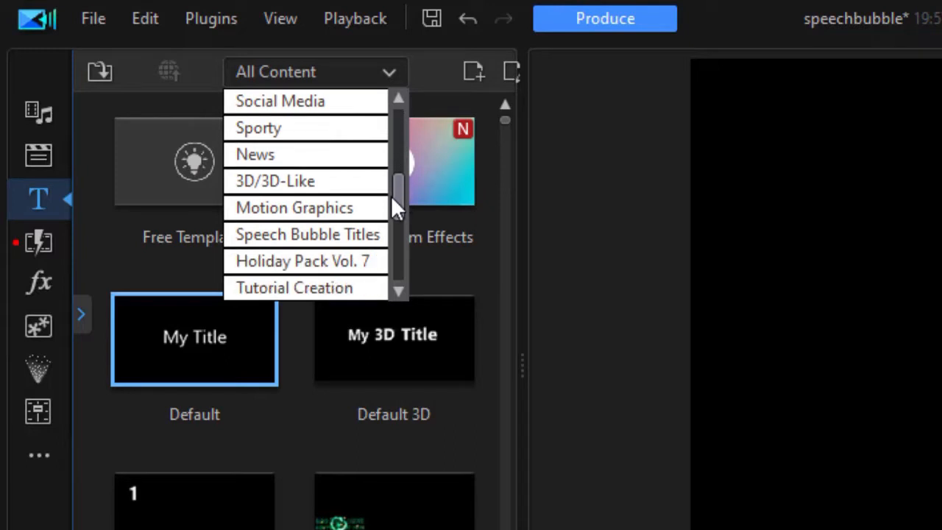
{"action": "left_click", "coordinate": [334, 235]}
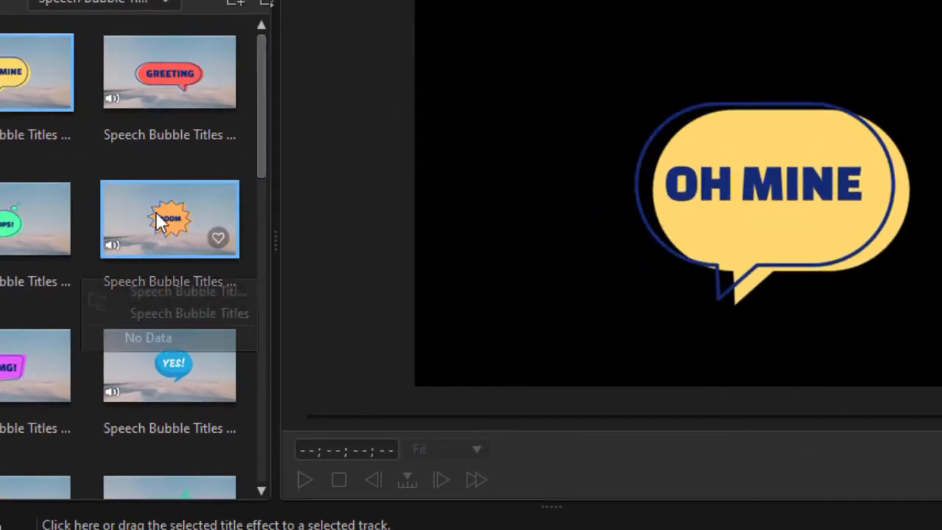
{"action": "left_click_drag", "start_coordinate": [265, 177], "coordinate": [248, 340]}
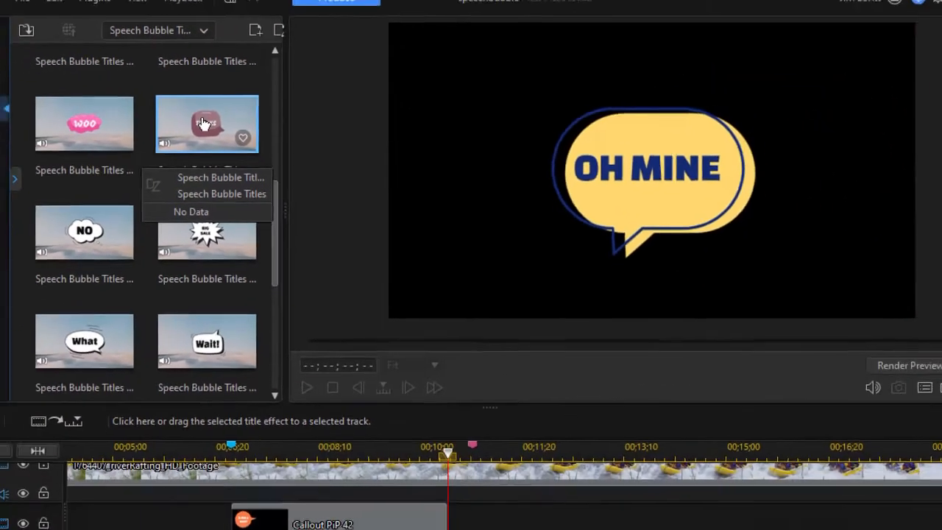
{"action": "left_click_drag", "start_coordinate": [195, 146], "coordinate": [532, 529]}
{"action": "left_click_drag", "start_coordinate": [459, 463], "coordinate": [457, 477]}
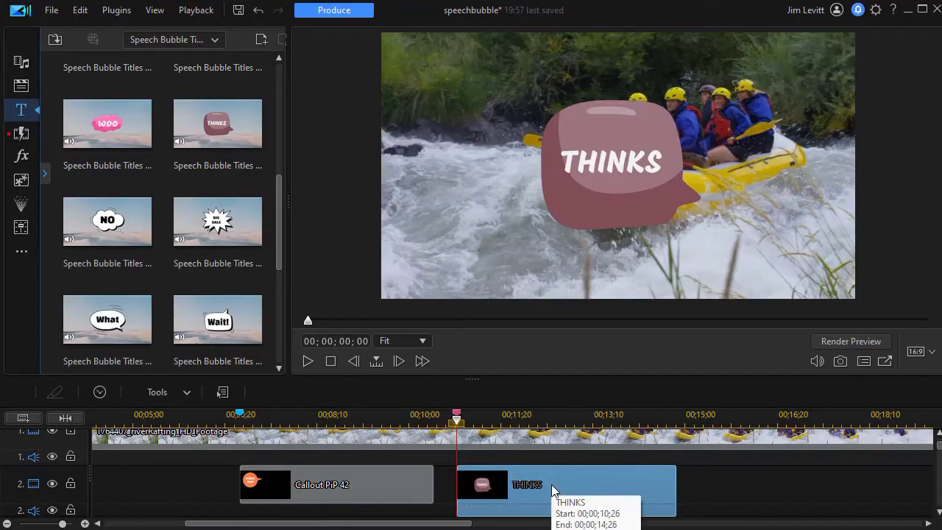
Open the THINKS title in the Title Designer, move it to about X 0.222, Y 0.407 and scale it to about 1.36
{"action": "double_click", "coordinate": [557, 486]}
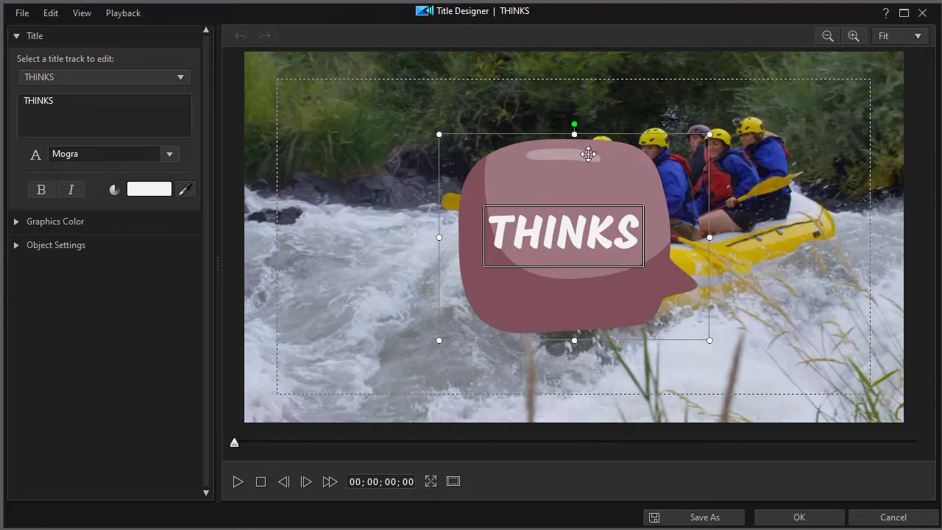
{"action": "left_click_drag", "start_coordinate": [604, 137], "coordinate": [422, 99]}
{"action": "mouse_move", "coordinate": [524, 305]}
{"action": "left_mouse_down"}
{"action": "mouse_move", "coordinate": [556, 329]}
{"action": "mouse_move", "coordinate": [513, 296]}
{"action": "left_mouse_up"}
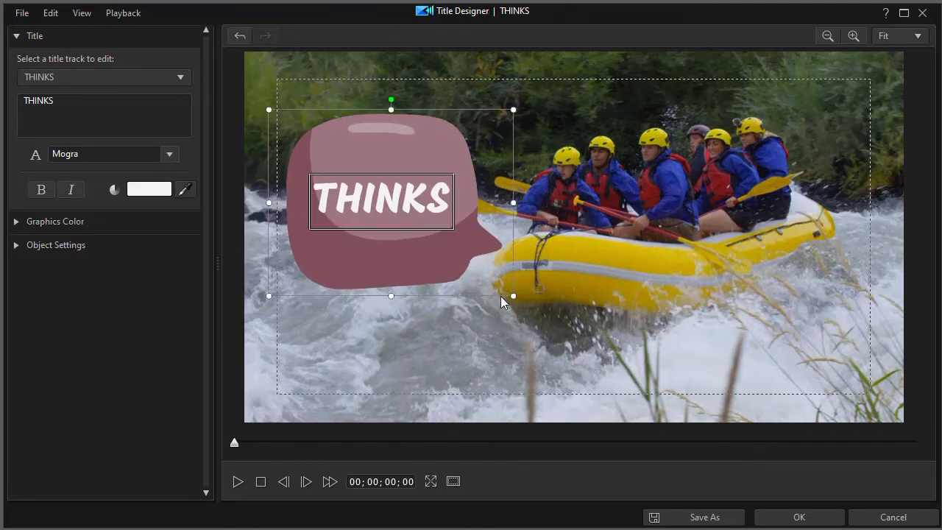
Expand the title's object settings and change its font to Montserrat ExtraBold
{"action": "left_click", "coordinate": [18, 247]}
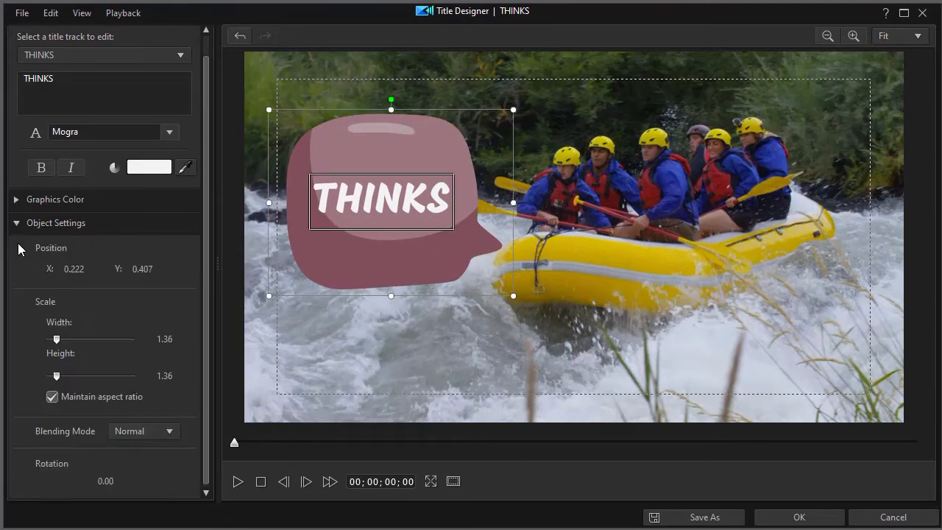
{"action": "left_click", "coordinate": [170, 134]}
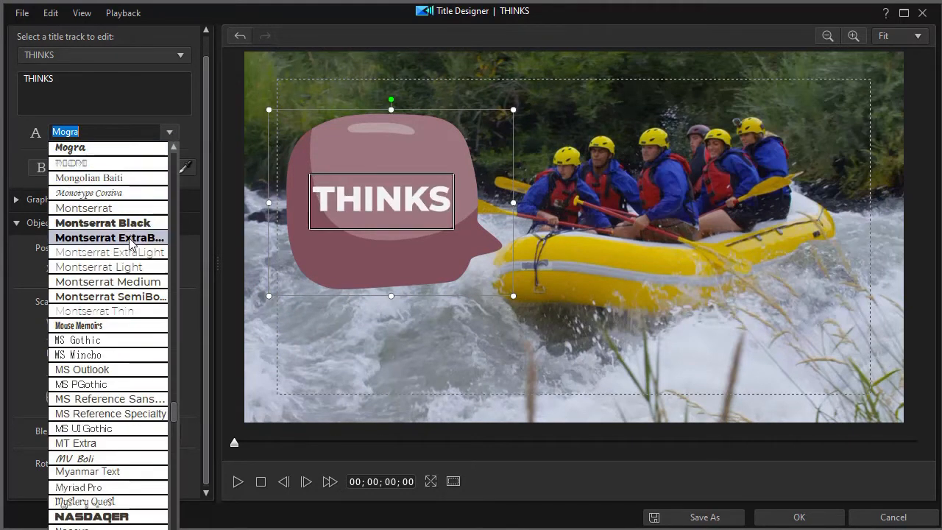
{"action": "left_click", "coordinate": [109, 237]}
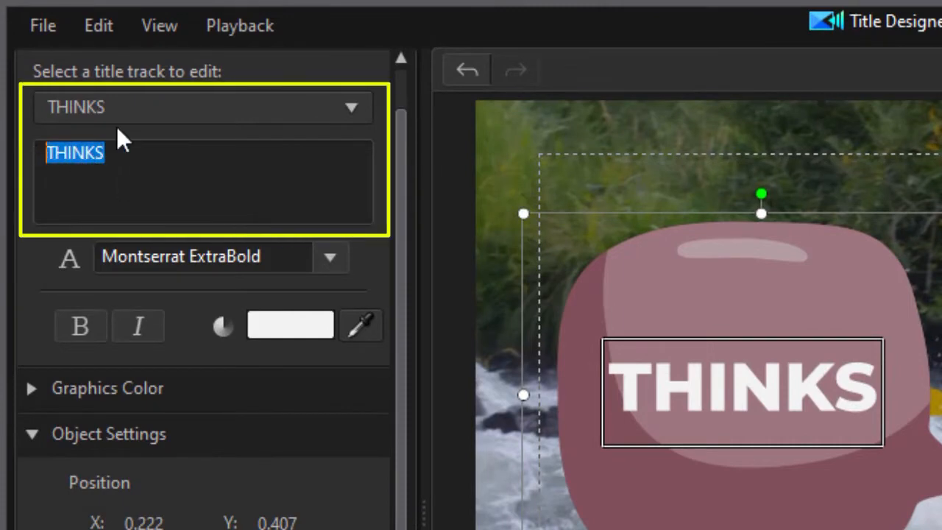
Replace the THINKS title text with "Is that a bear?", split over two lines after "that"
{"action": "type", "text": "Is"}
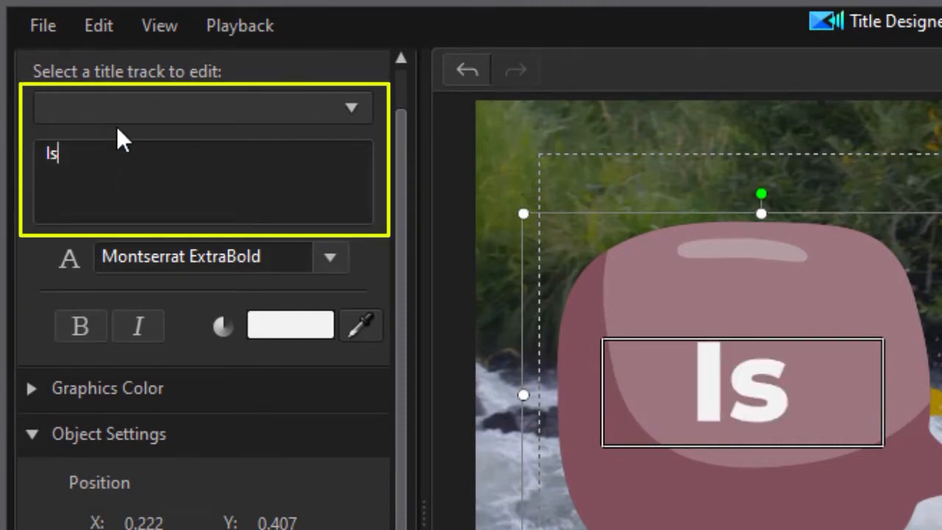
{"action": "type", "text": " that"}
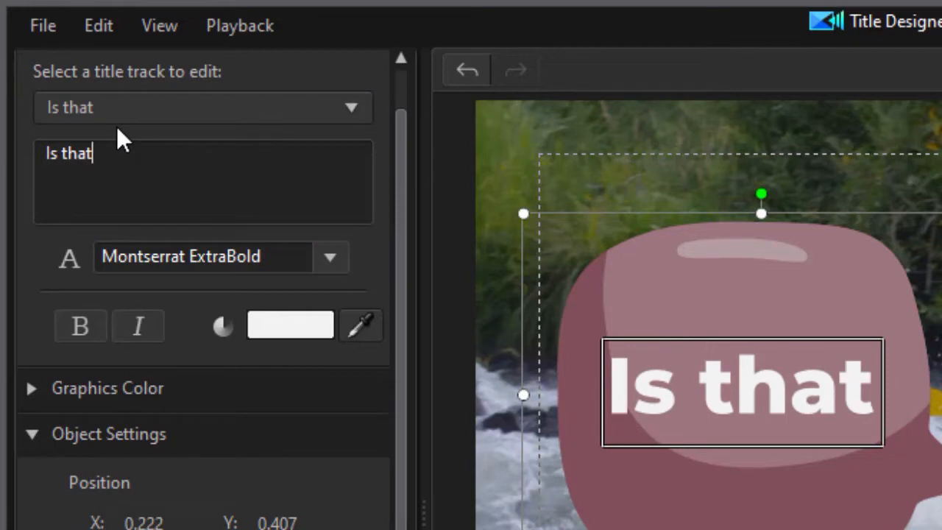
{"action": "key", "text": "Return"}
{"action": "type", "text": "a bear?"}
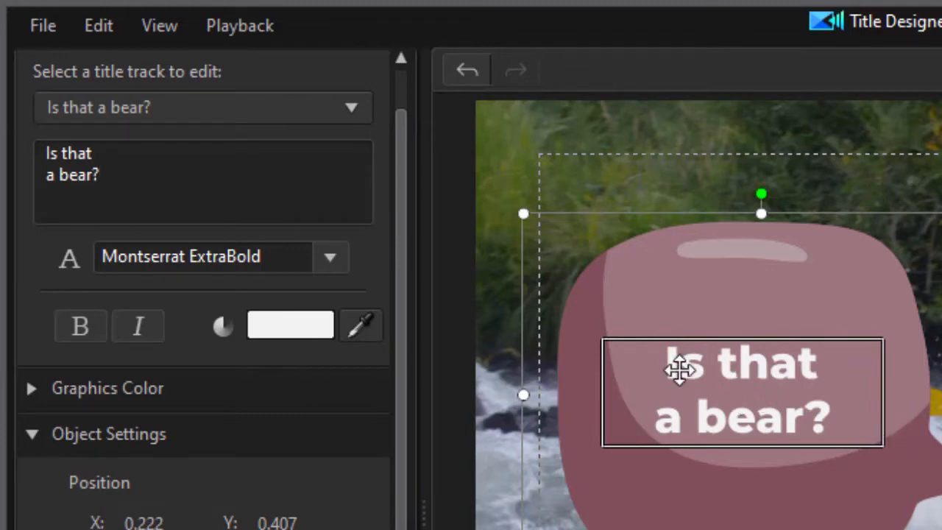
Move the speech bubble to about X 0.254, Y 0.405 and make its text bold
{"action": "left_click_drag", "start_coordinate": [679, 368], "coordinate": [720, 381]}
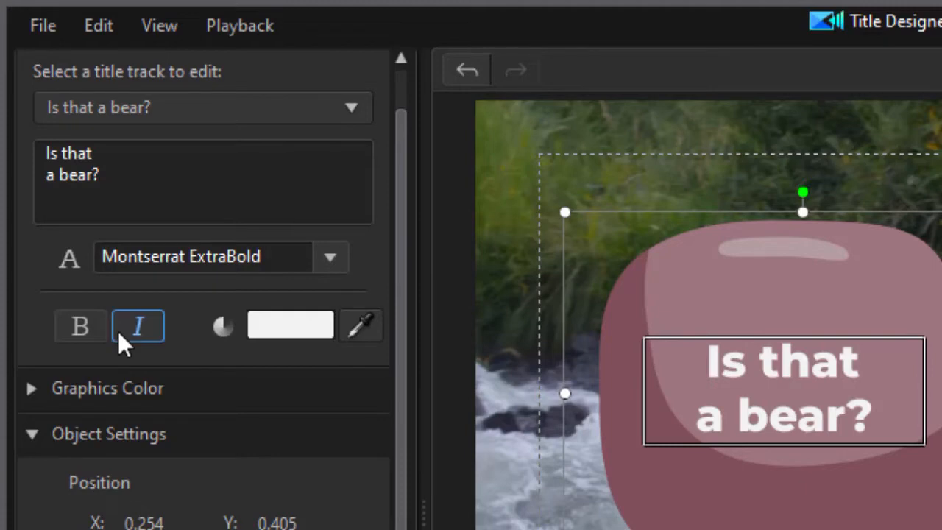
{"action": "left_click", "coordinate": [86, 321]}
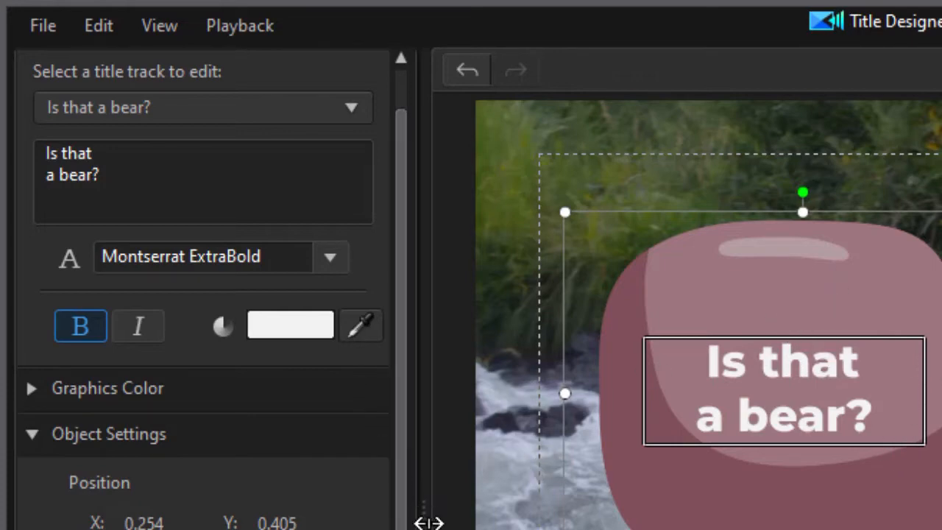
{"action": "left_click_drag", "start_coordinate": [403, 524], "coordinate": [351, 346]}
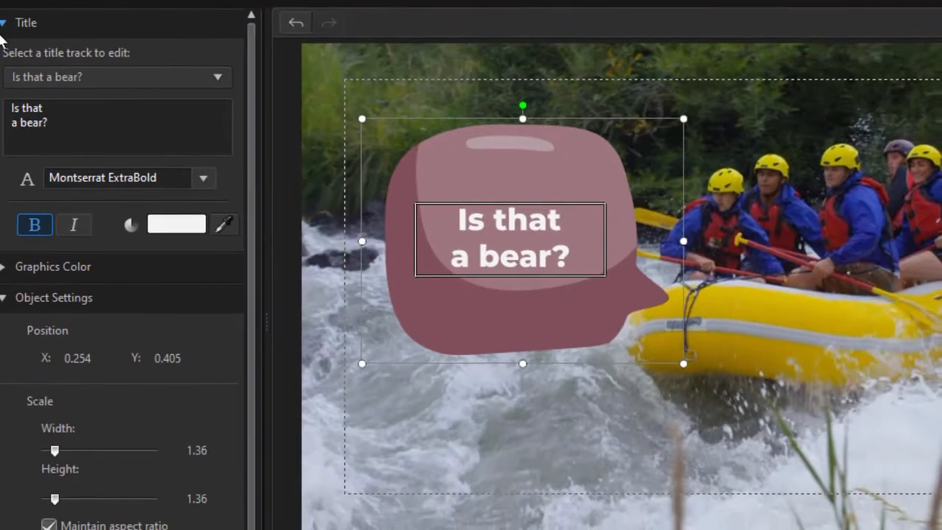
Expand the graphics color settings and set Group 1 to dark orange, hex 9B4E00
{"action": "left_click", "coordinate": [9, 267]}
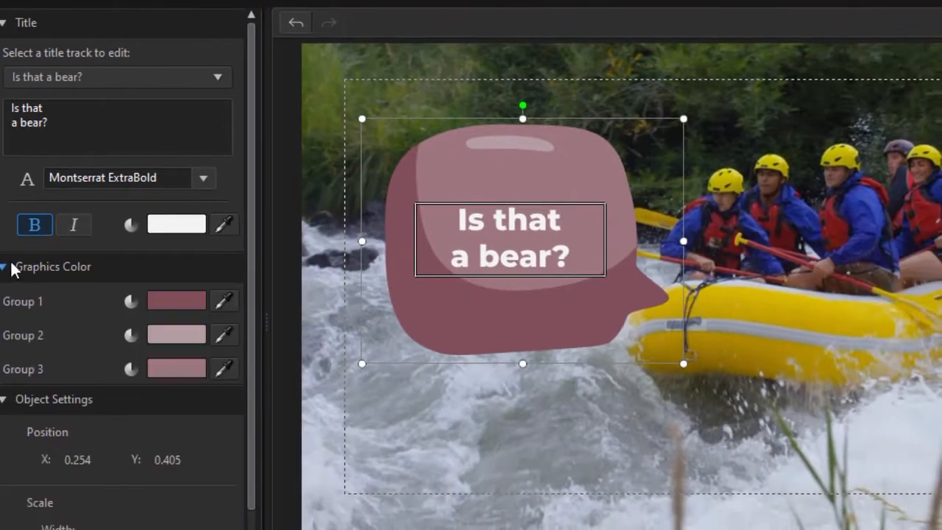
{"action": "left_click", "coordinate": [184, 309]}
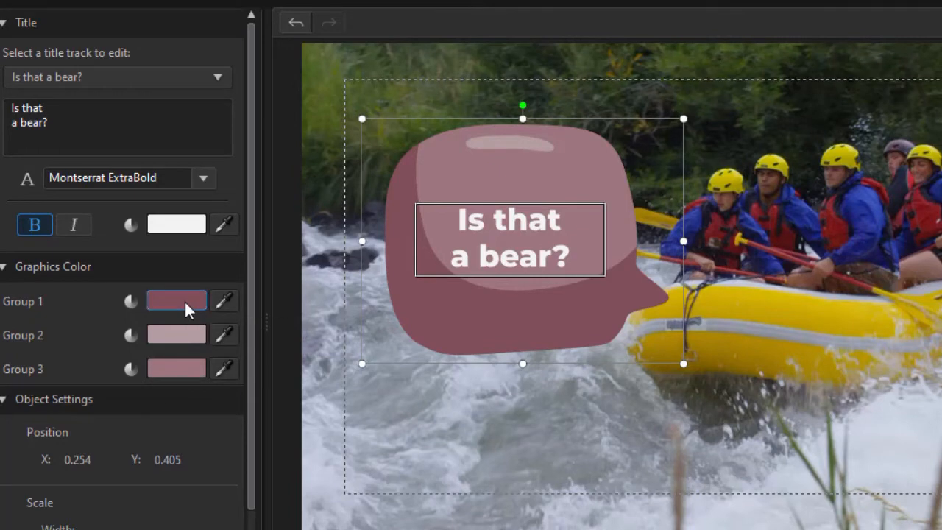
{"action": "left_click", "coordinate": [430, 274]}
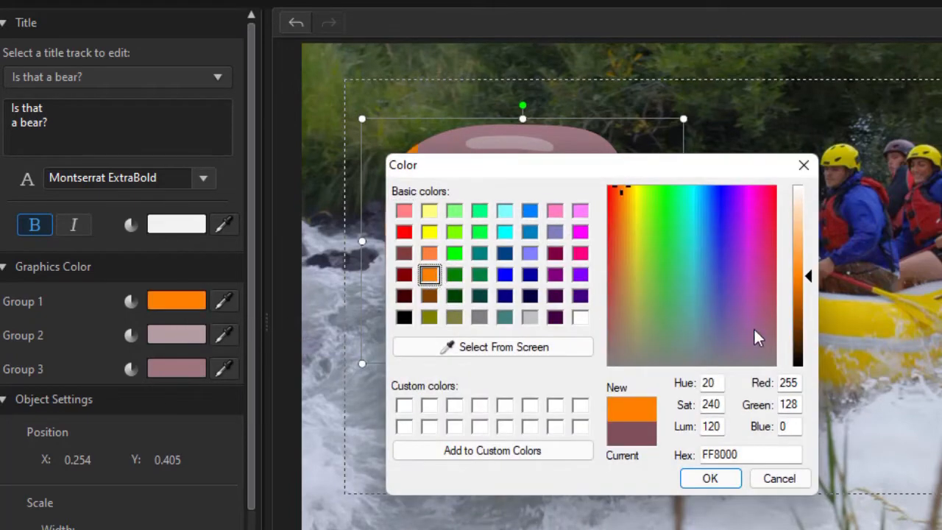
{"action": "left_click", "coordinate": [805, 316]}
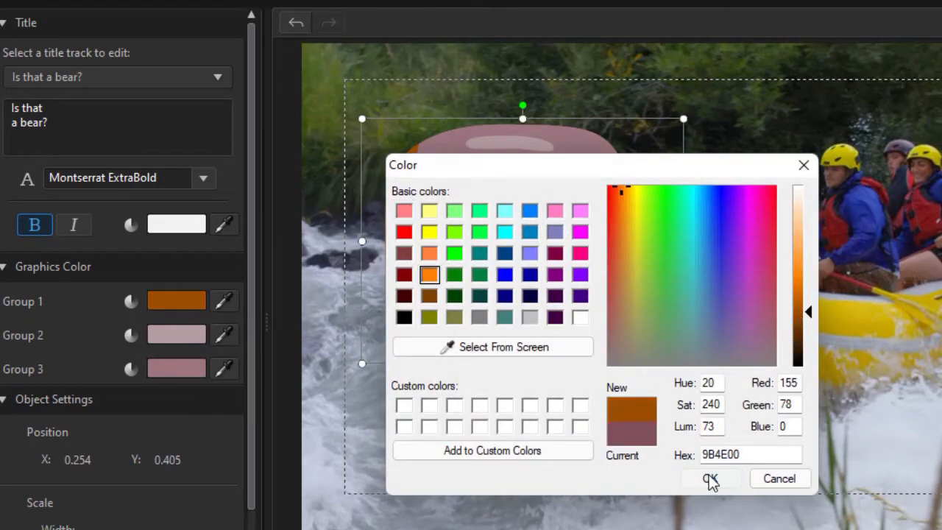
{"action": "left_click", "coordinate": [711, 479]}
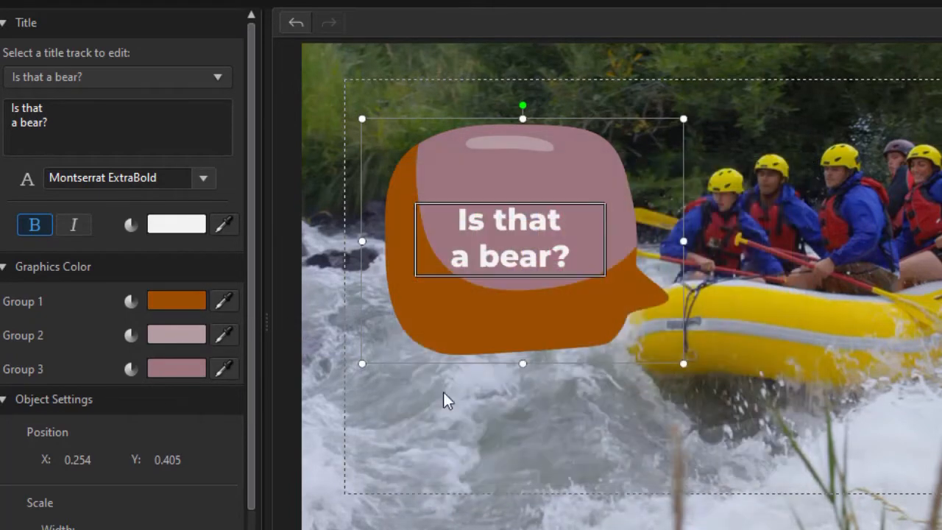
Set the Group 2 graphics color to a light orange by brightening the basic orange FF8000
{"action": "left_click", "coordinate": [185, 336]}
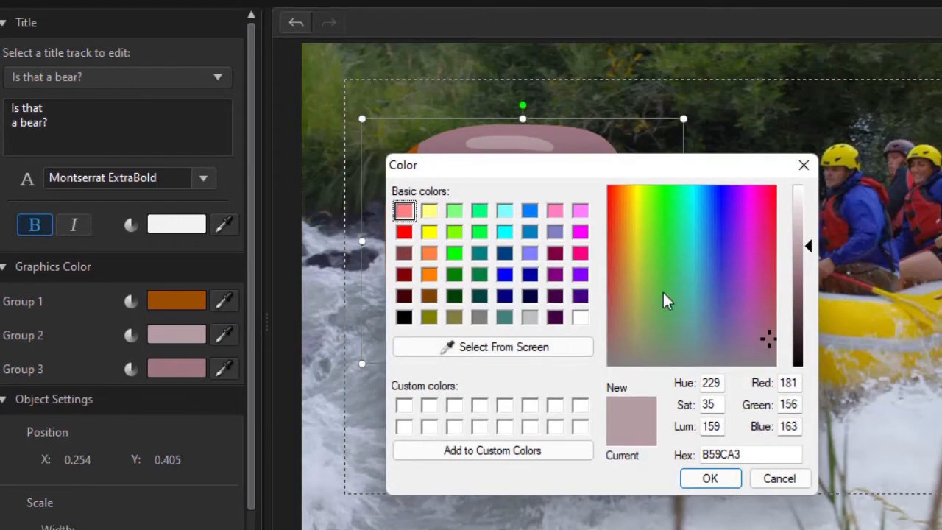
{"action": "left_click", "coordinate": [433, 254]}
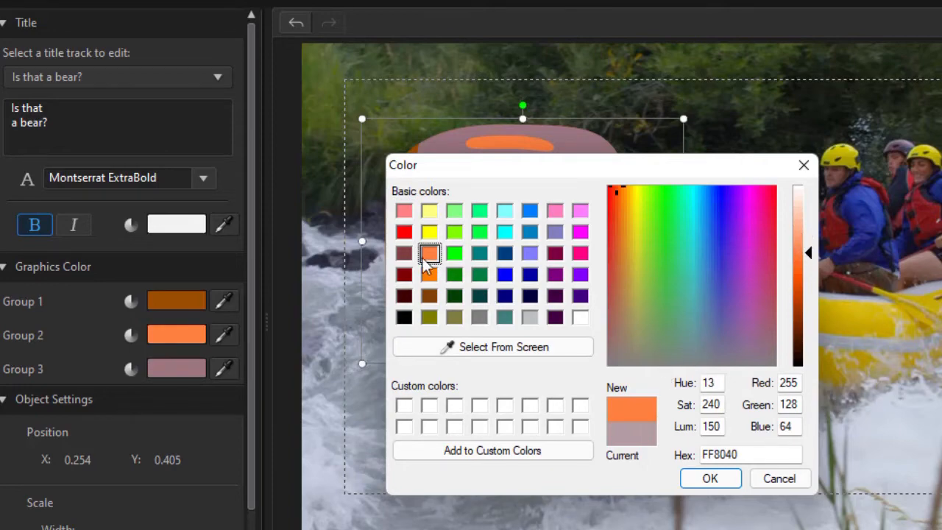
{"action": "left_click", "coordinate": [429, 274]}
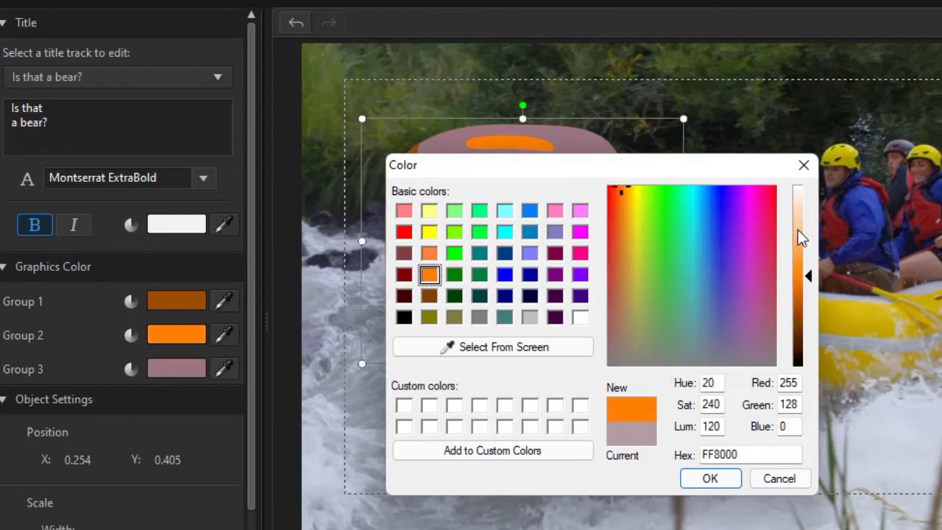
{"action": "left_click", "coordinate": [802, 234]}
{"action": "left_click", "coordinate": [709, 477]}
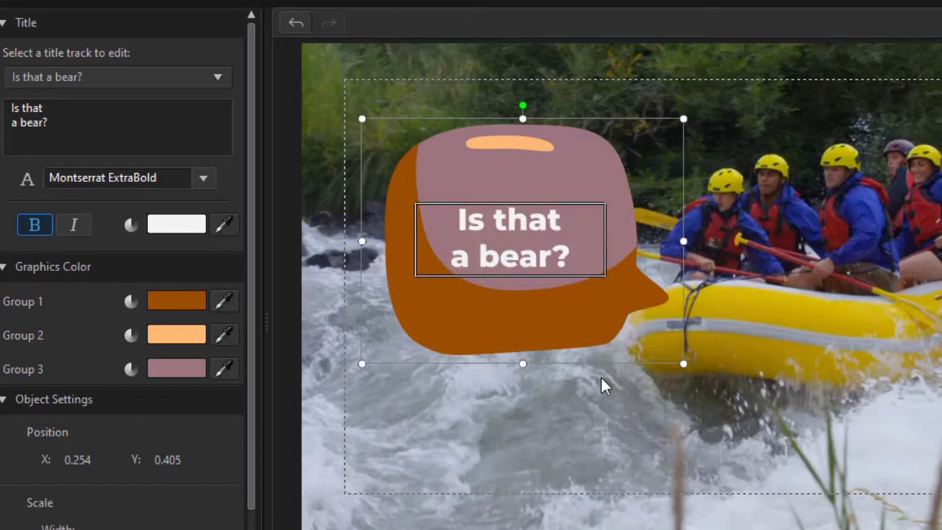
Set the Group 3 graphics color to the basic orange, hex FF8000
{"action": "left_click", "coordinate": [190, 372]}
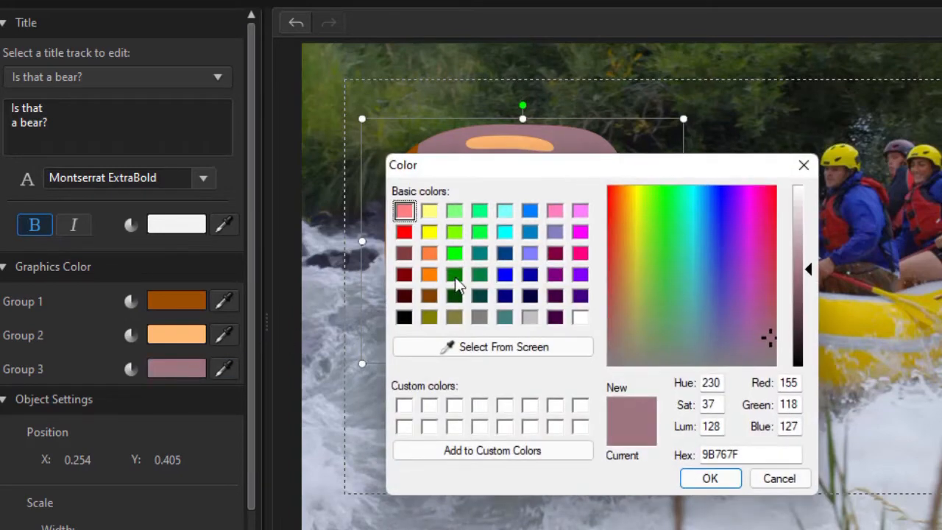
{"action": "left_click", "coordinate": [430, 274]}
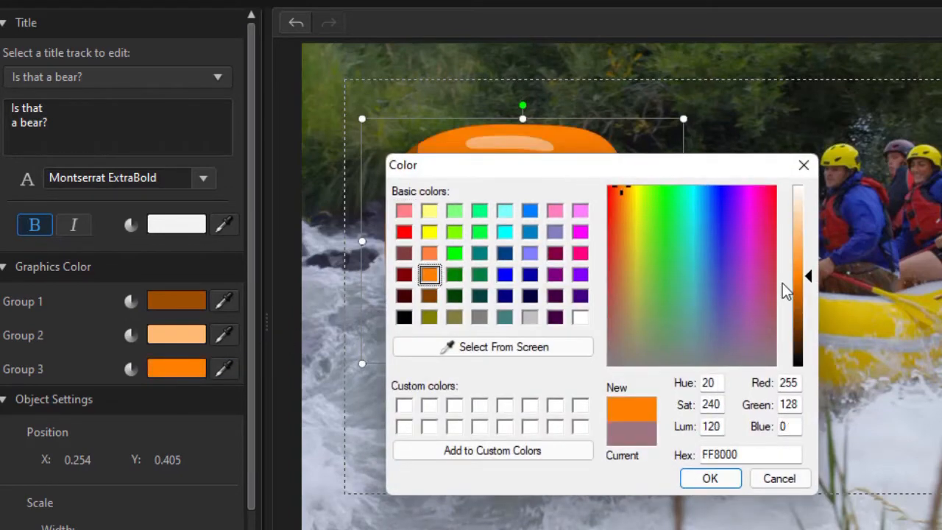
{"action": "left_click", "coordinate": [710, 479]}
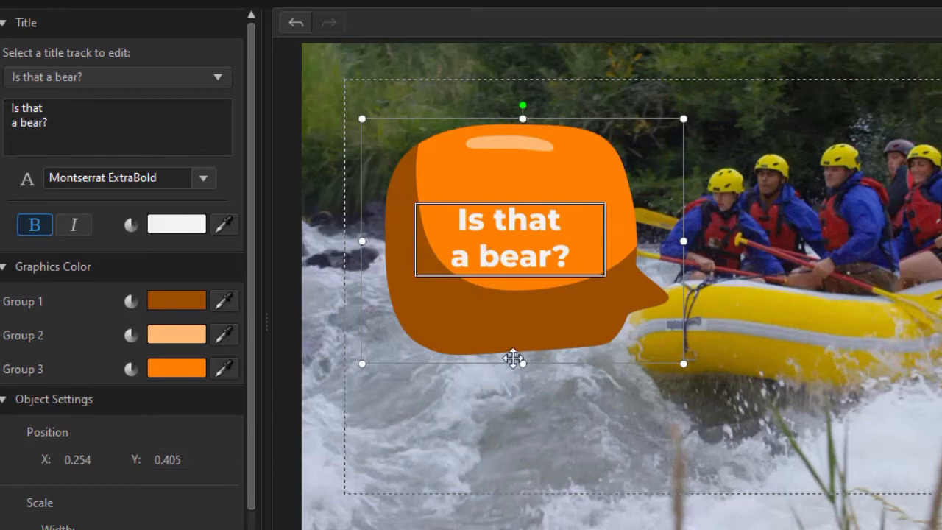
Shrink the speech bubble and move it up so its tail points toward the front rafters
{"action": "left_click_drag", "start_coordinate": [588, 283], "coordinate": [573, 274]}
{"action": "left_click_drag", "start_coordinate": [666, 354], "coordinate": [641, 337]}
{"action": "left_click_drag", "start_coordinate": [486, 163], "coordinate": [461, 111]}
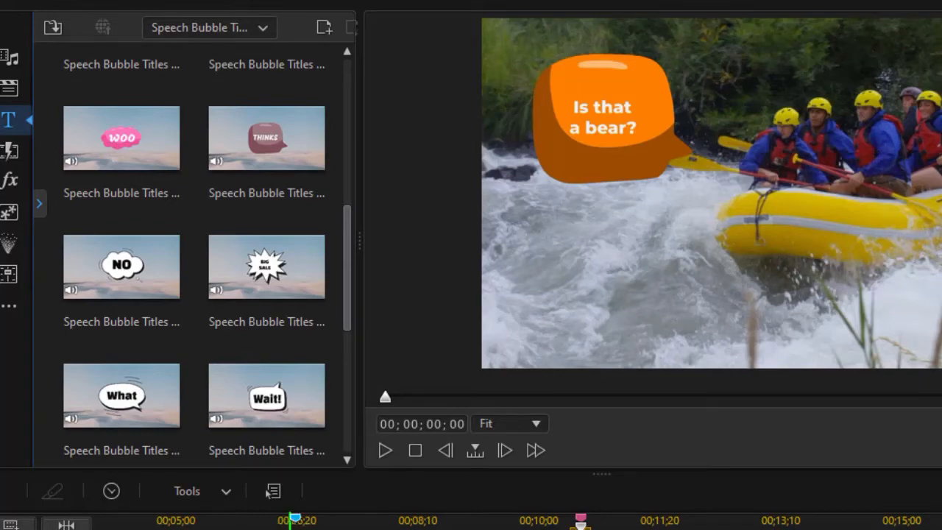
Play back the video from 00;00;06;18 to preview the speech bubbles
{"action": "left_click", "coordinate": [270, 523]}
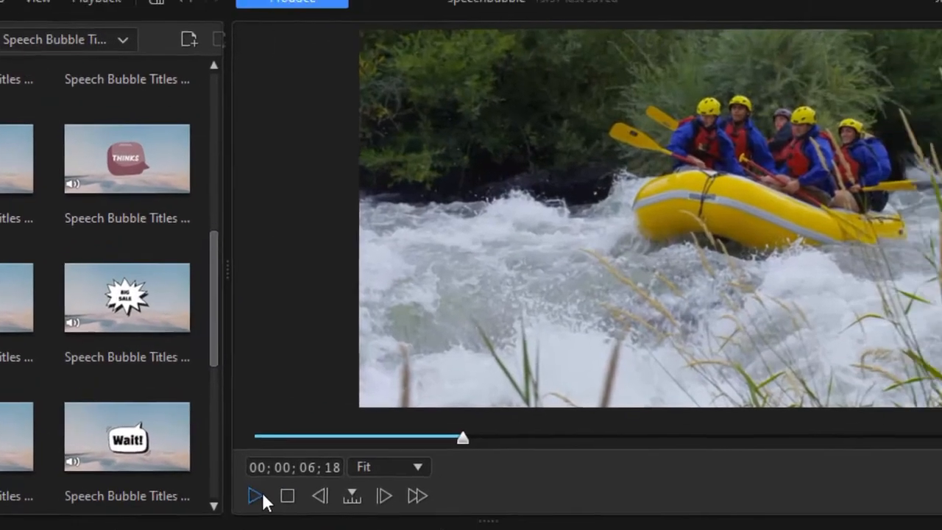
{"action": "left_click", "coordinate": [258, 495]}
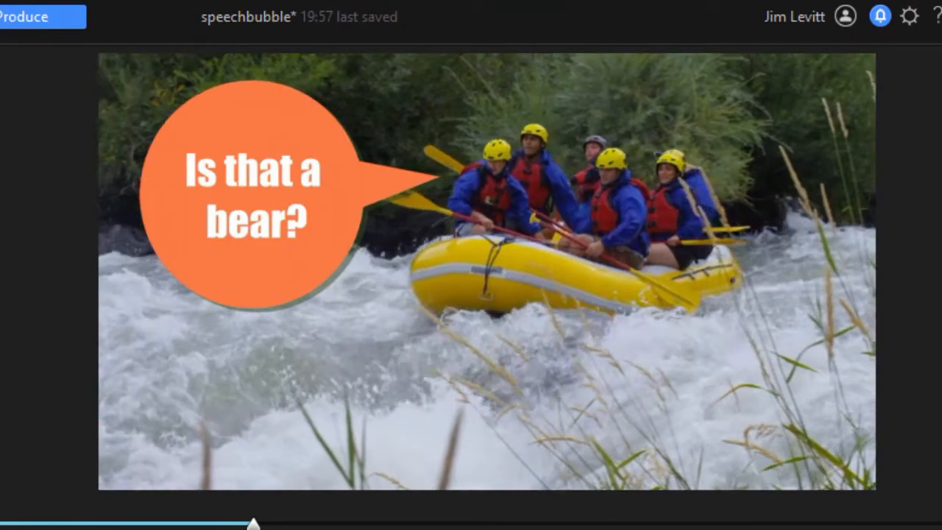